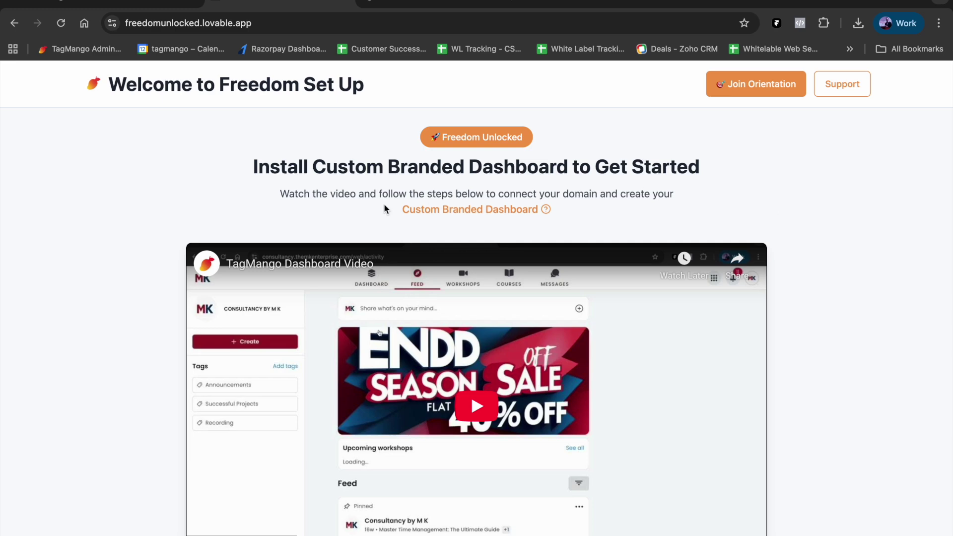
Highlight 'Custom Branded Dashboard' in the heading and the TagMango dashboard's web address.
drag(312, 167, 566, 168)
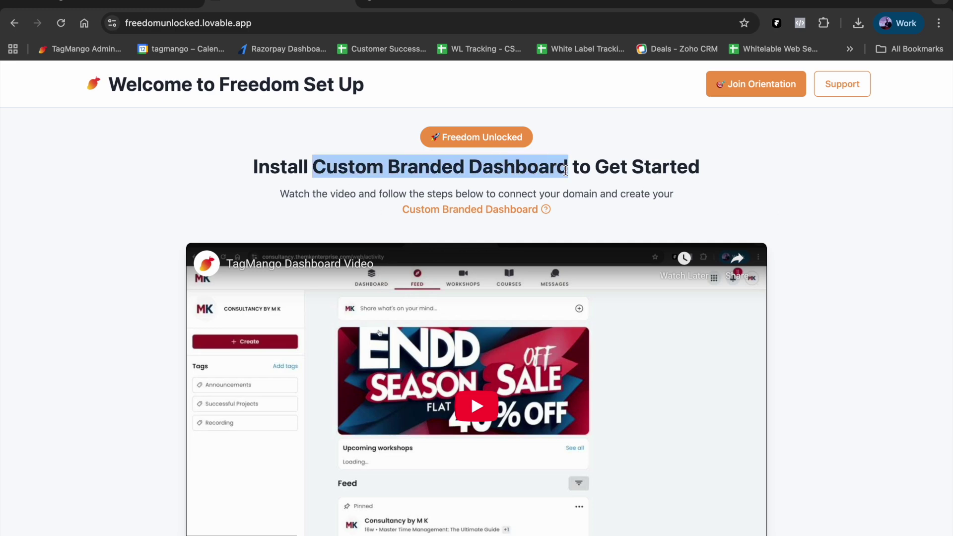
click(169, 208)
click(130, 1)
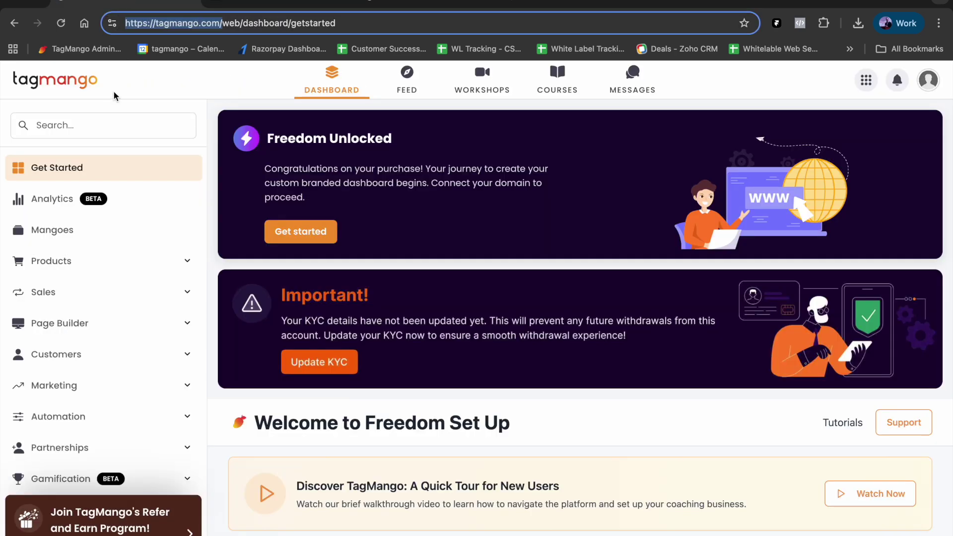
drag(220, 23, 151, 25)
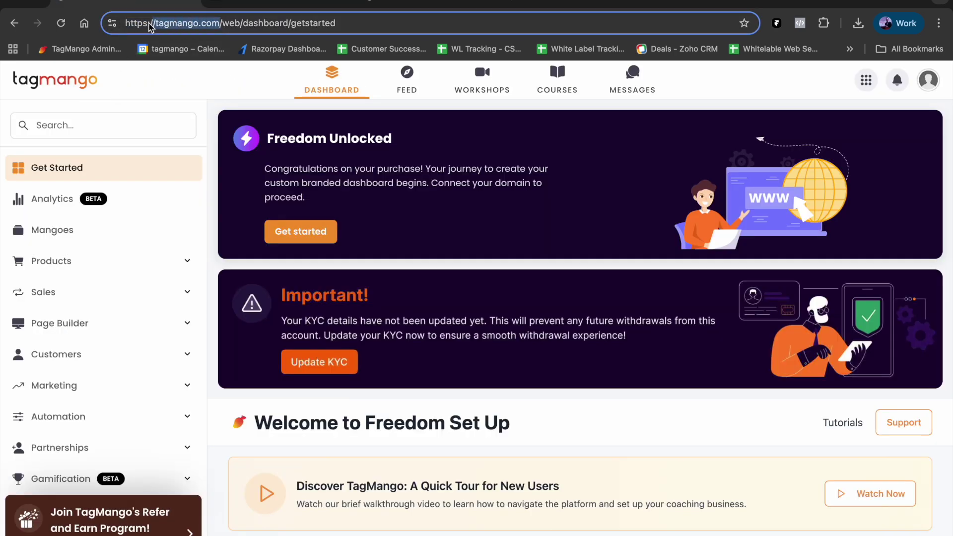
click(174, 93)
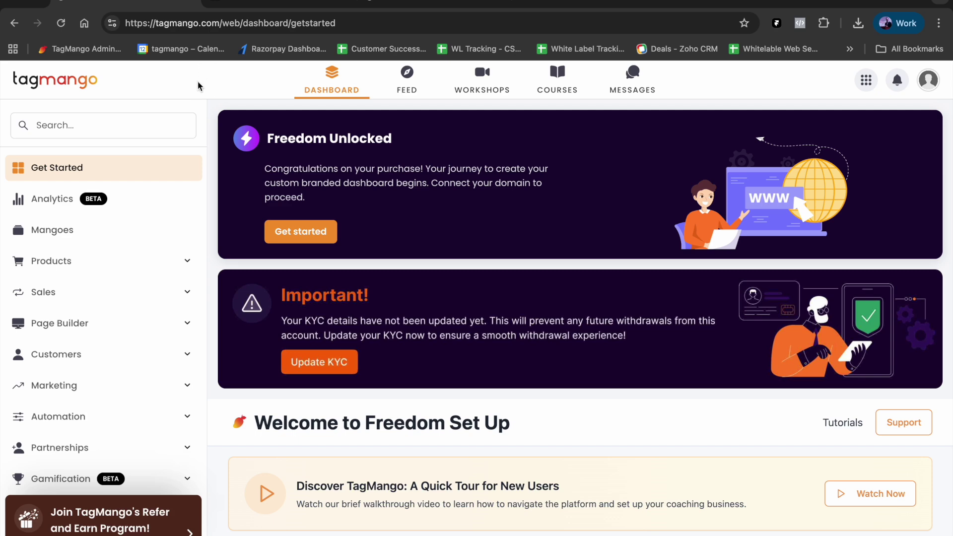
Highlight the branded dashboard's custom domain, then return to the setup checklist list.
key(ctrl+Tab)
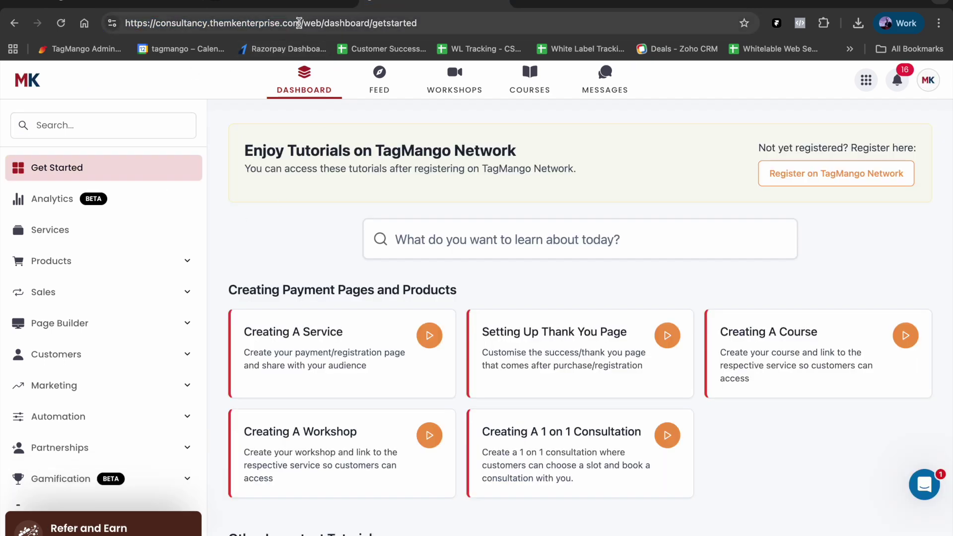
drag(301, 23, 122, 25)
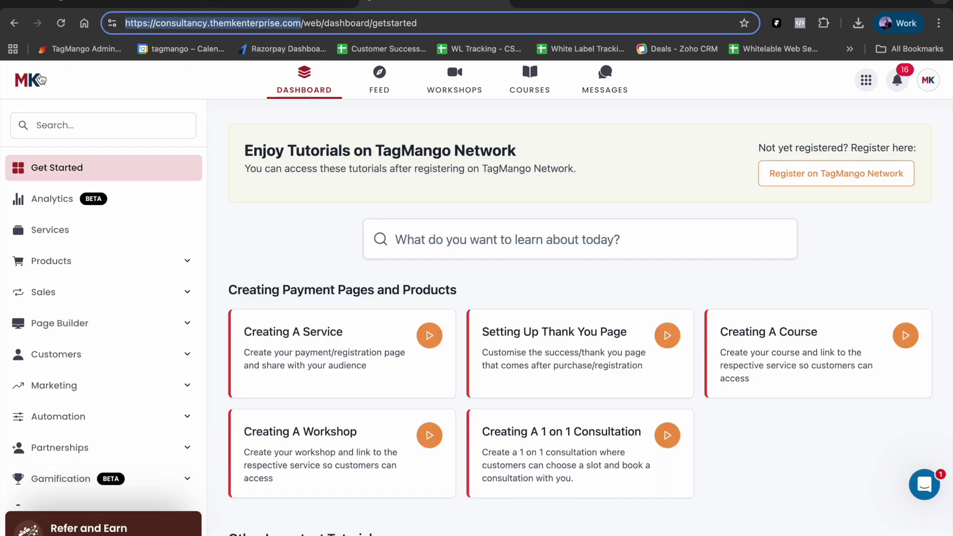
click(164, 84)
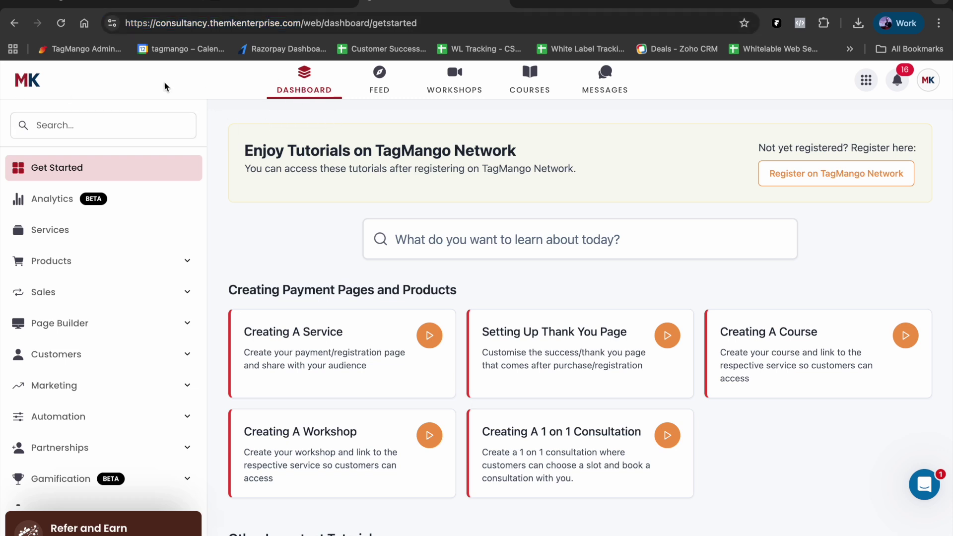
click(300, 7)
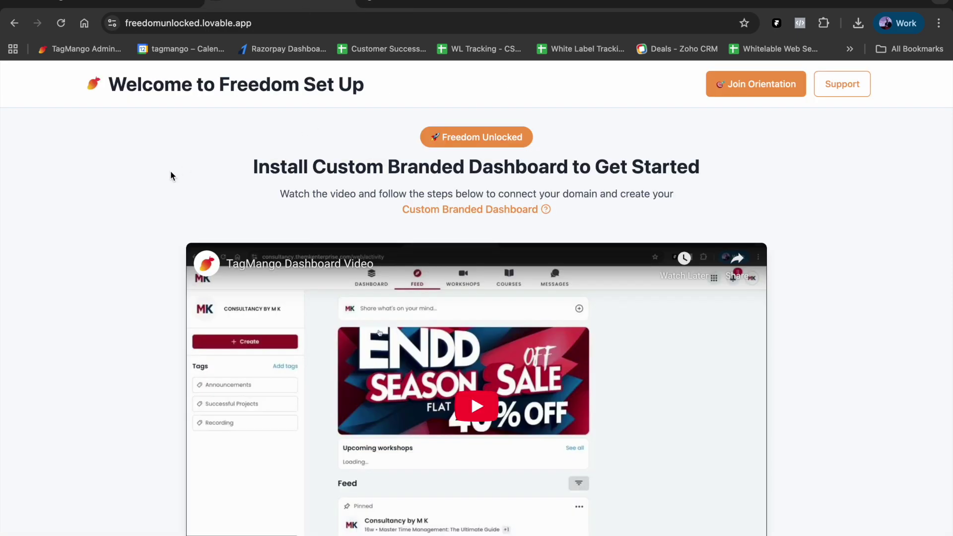
scroll(171, 176, down, 10)
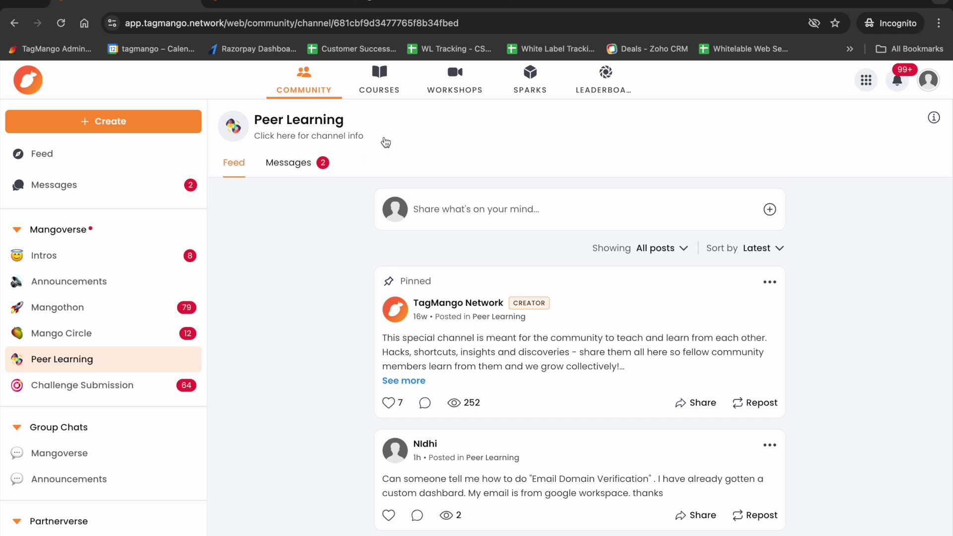
Browse the TagMango Network course cards in the COURSES list.
click(377, 91)
scroll(345, 323, down, 2)
scroll(345, 324, down, 5)
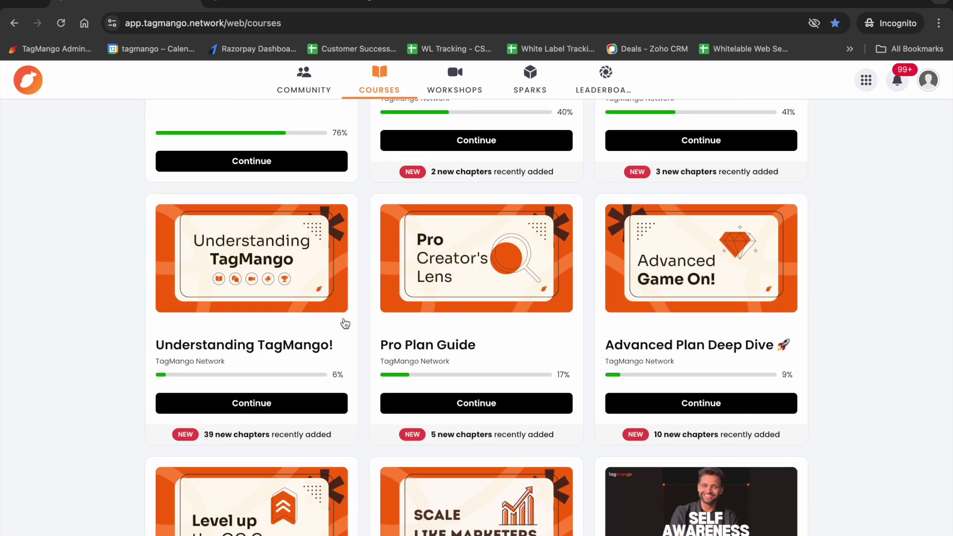
scroll(345, 323, up, 3)
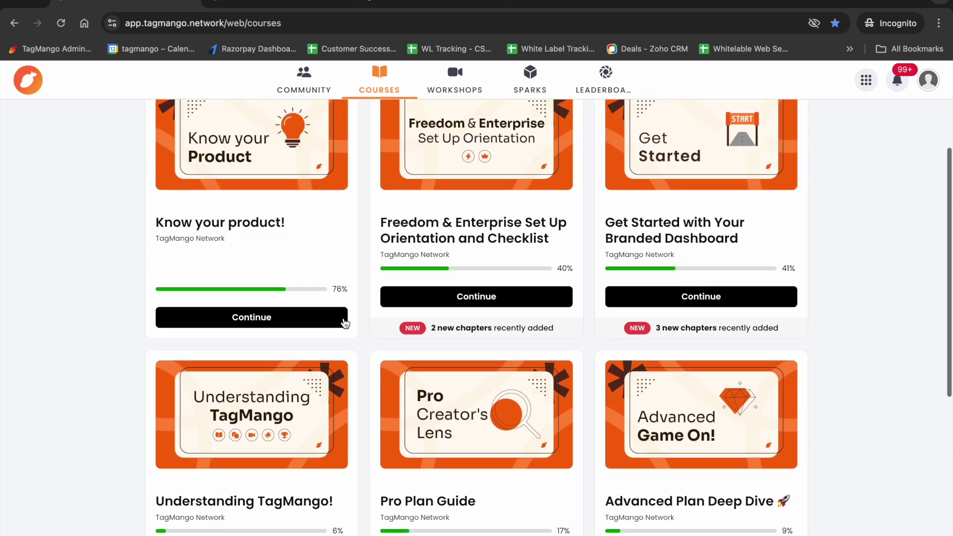
scroll(343, 319, down, 2)
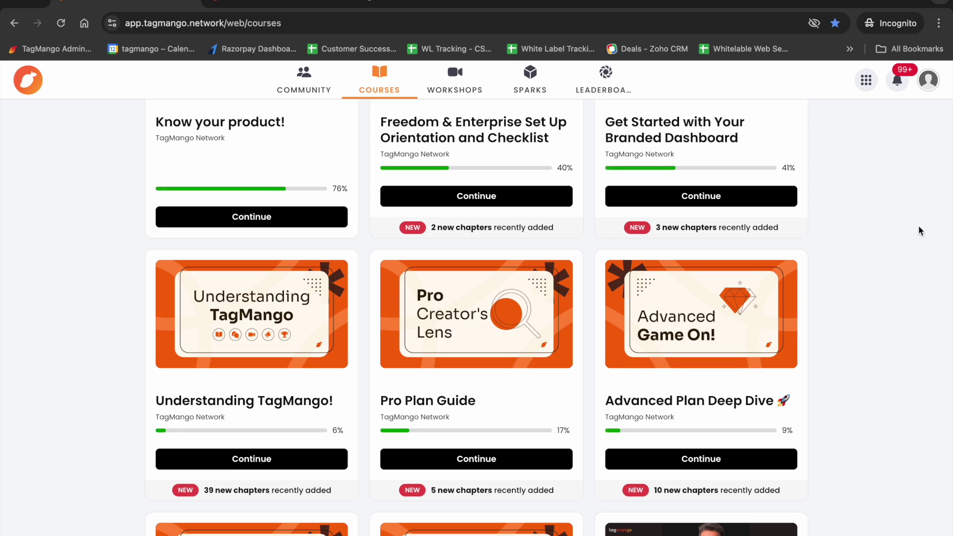
Open the community's Peer Learning channel, then go back to the Freedom Set Up page.
click(304, 79)
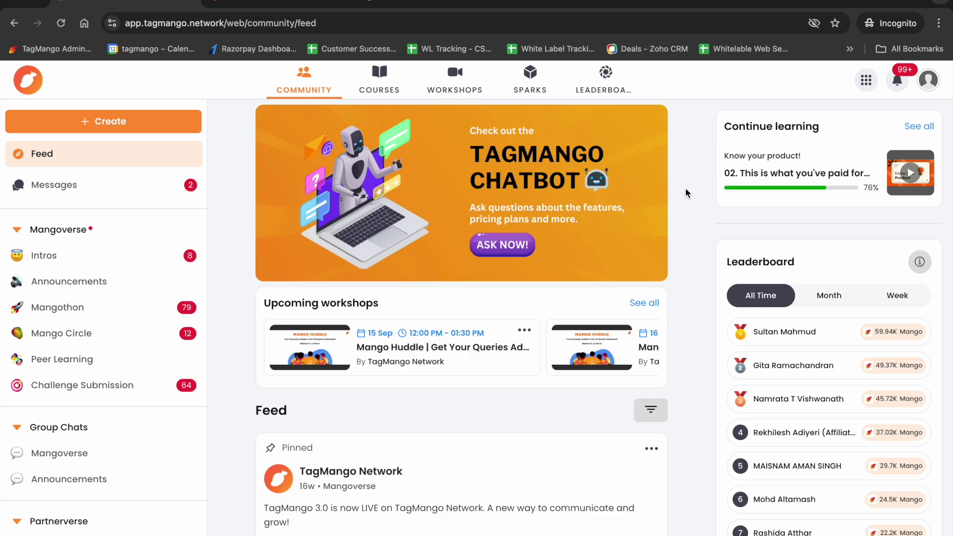
click(94, 363)
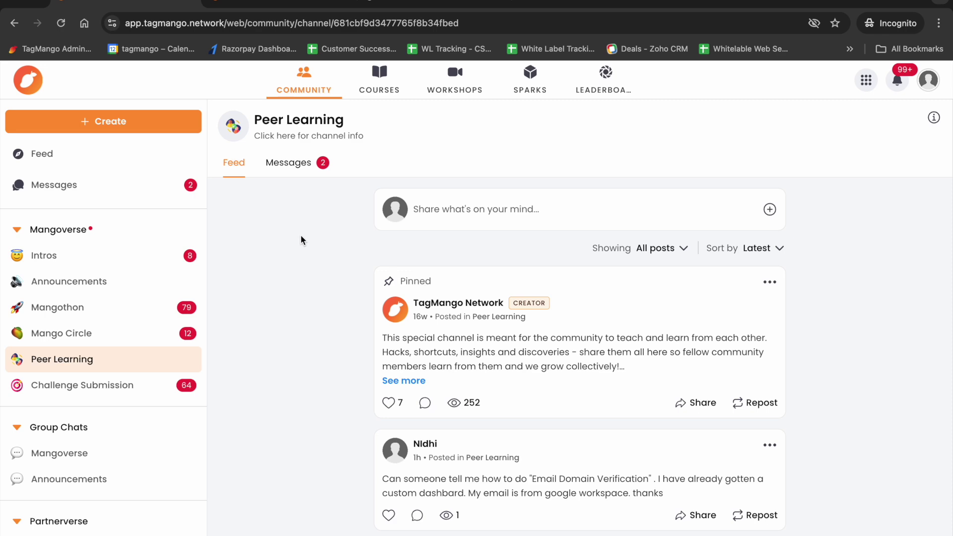
key(ctrl+Left)
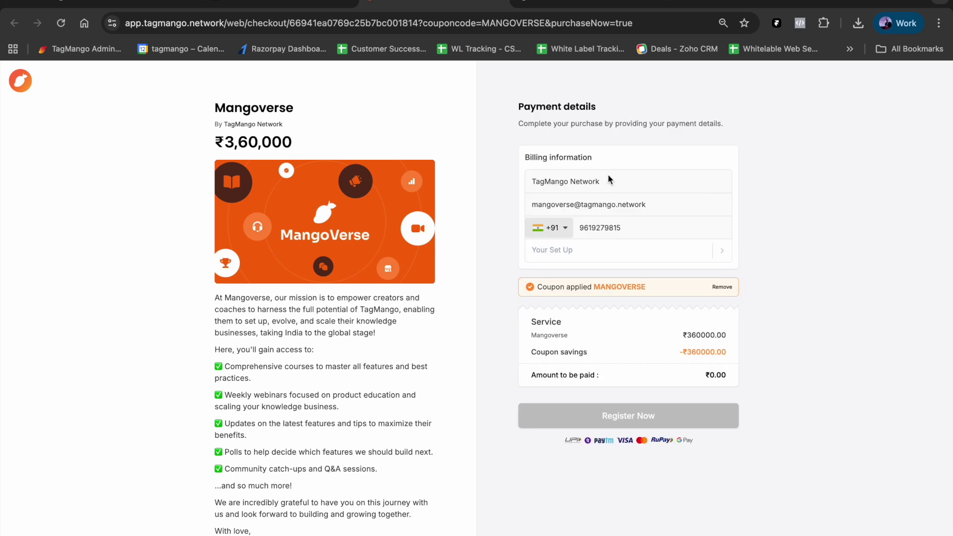
Choose Freedom Set Up as the Mangoverse set-up type, then view the Network courses list.
click(595, 254)
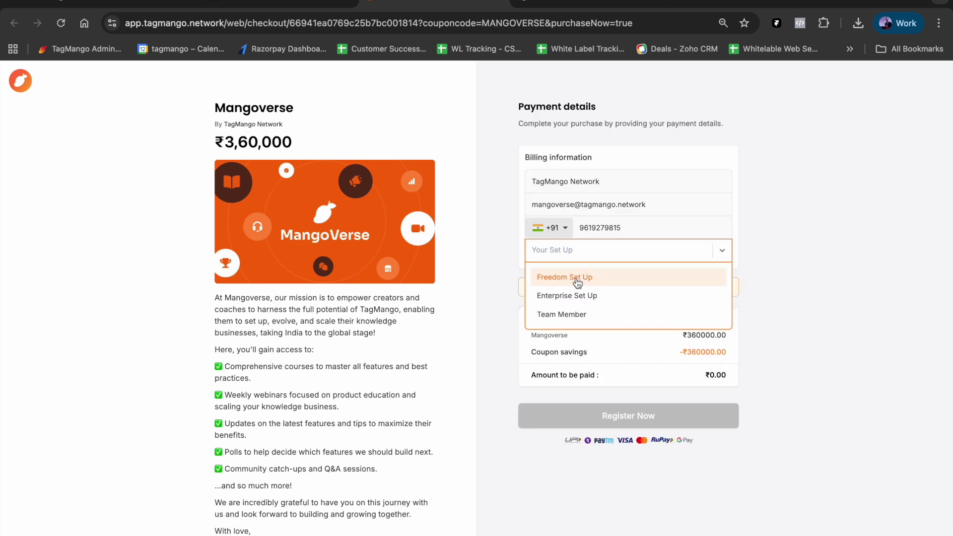
click(574, 275)
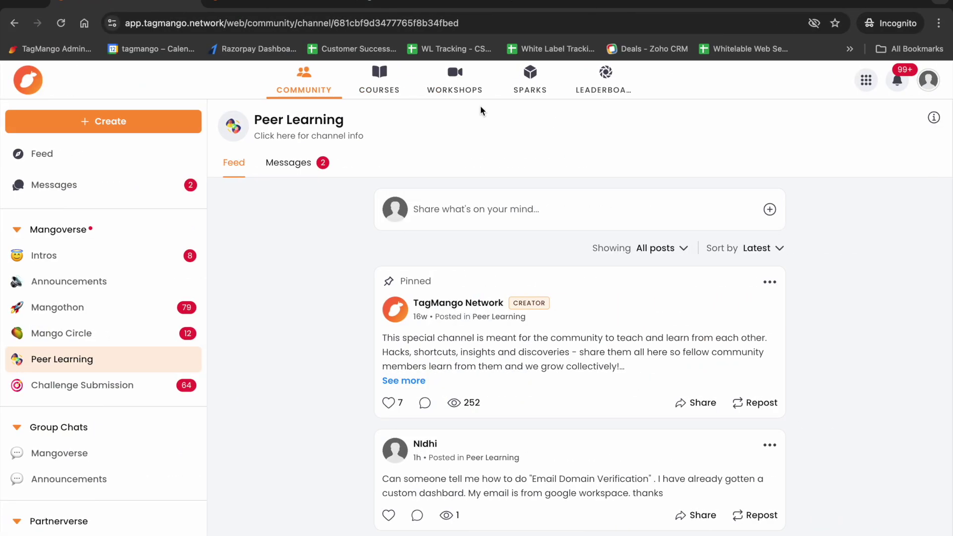
click(384, 99)
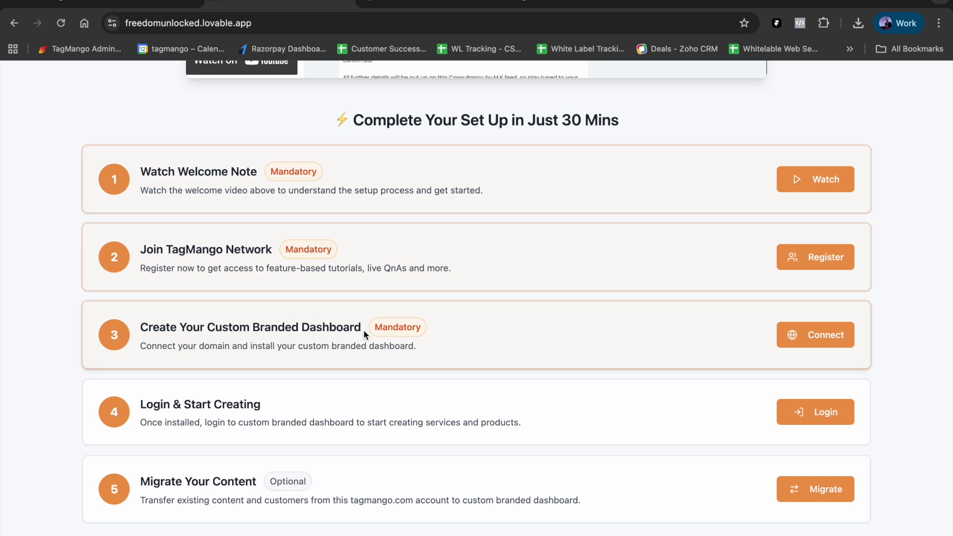
Connect step 3's custom domain and highlight the Domain tab's Custom Branded Dashboard message.
click(800, 333)
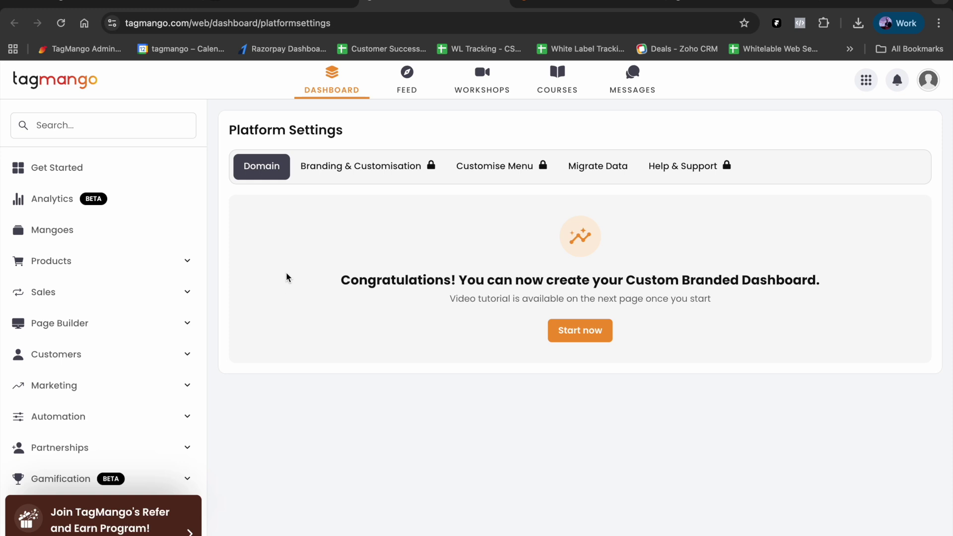
scroll(89, 347, down, 4)
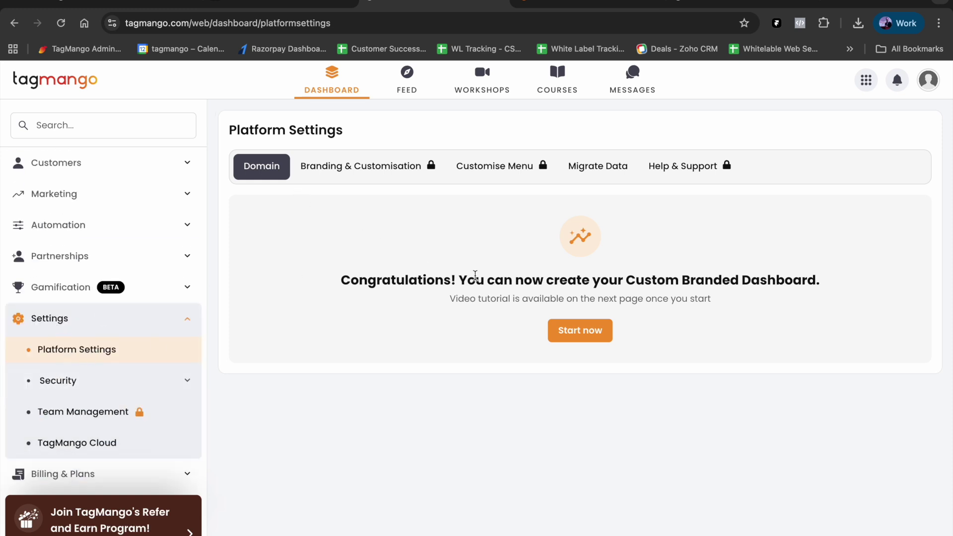
drag(545, 280, 862, 286)
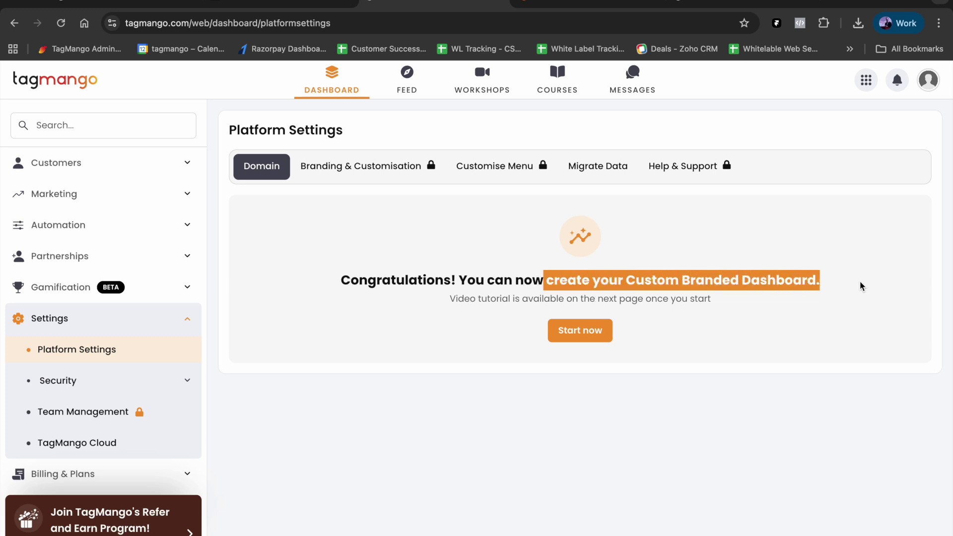
Start the custom branded dashboard setup and go through the brand name, domain and sub-domain fields.
click(585, 331)
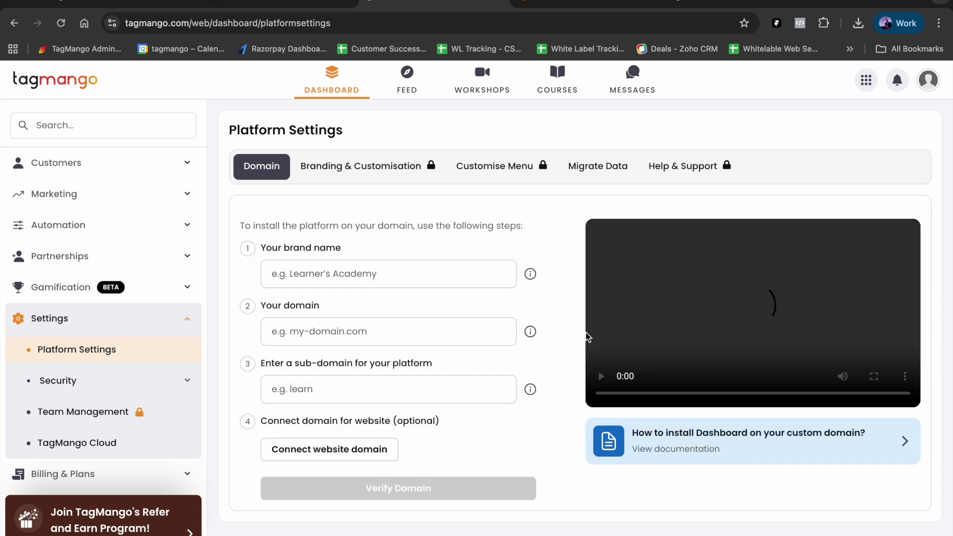
click(316, 276)
click(299, 332)
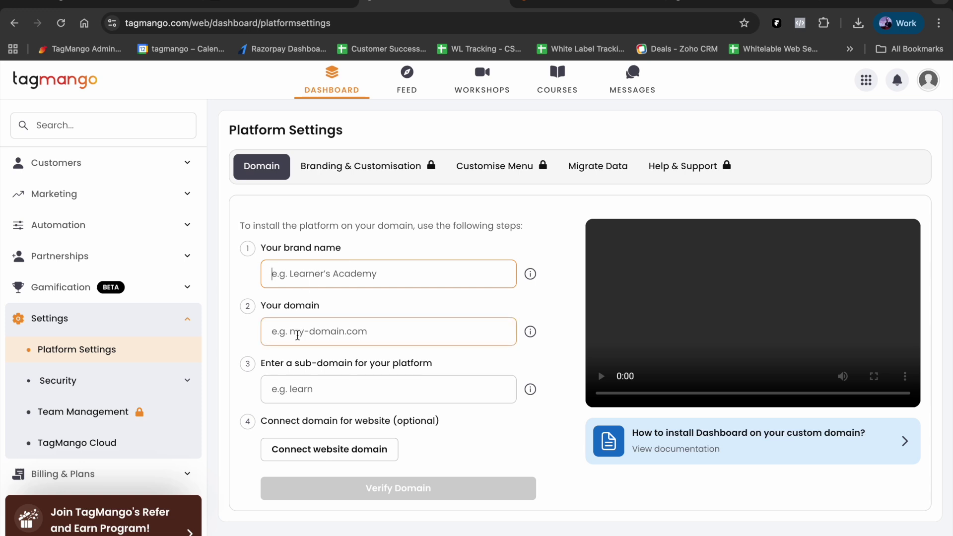
click(299, 395)
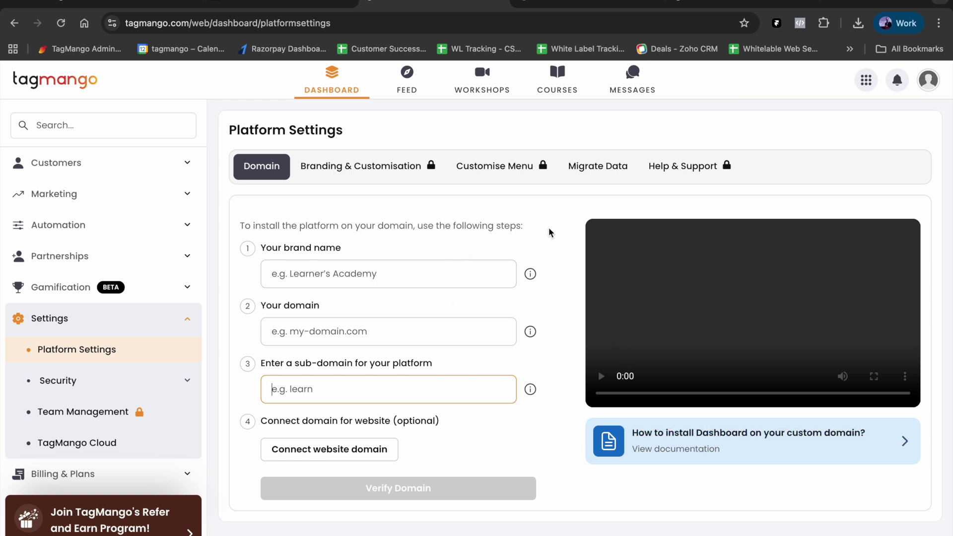
Highlight the 'domain setup completed' heading, then return to the Freedom Set Up steps.
key(ctrl+Right)
key(ctrl+Left)
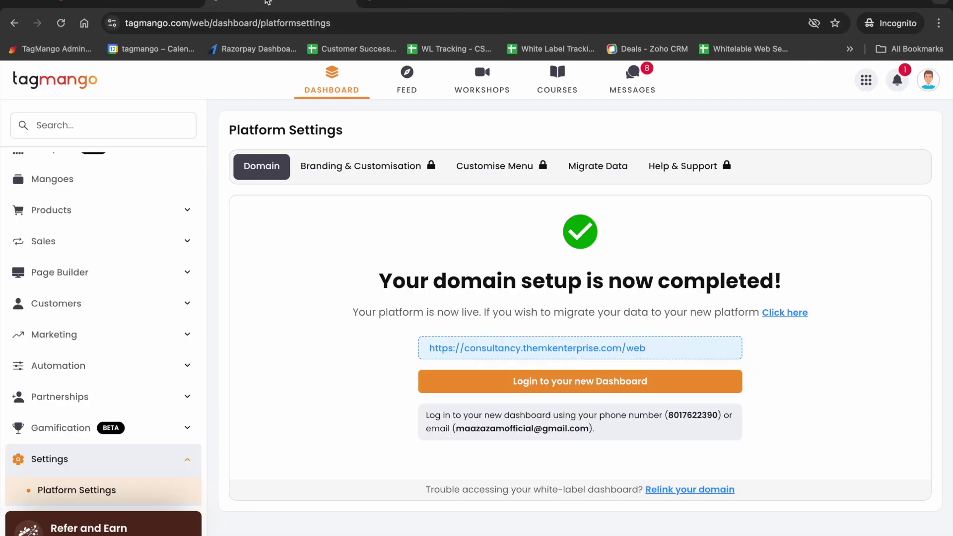
drag(371, 284, 660, 287)
click(753, 266)
drag(839, 284, 541, 287)
click(650, 237)
key(ctrl+Left)
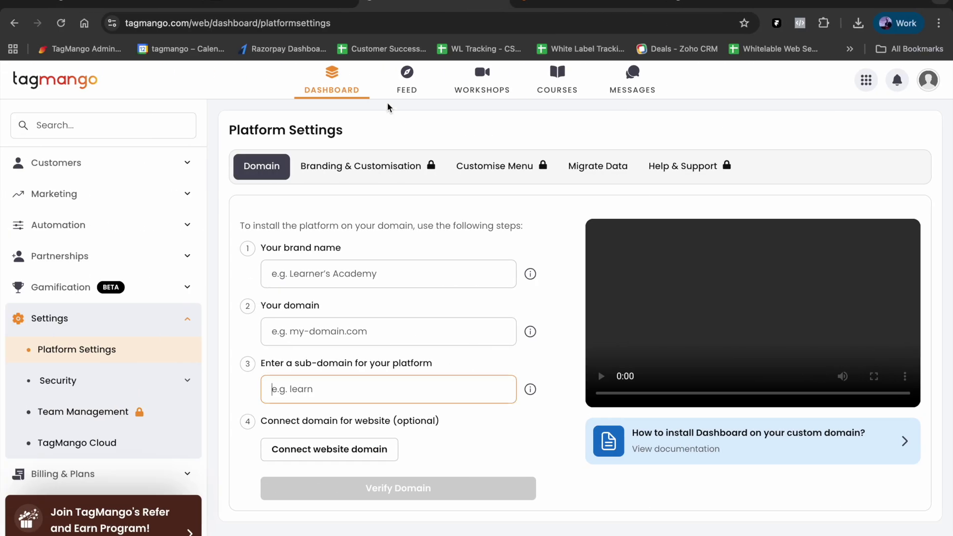
click(284, 4)
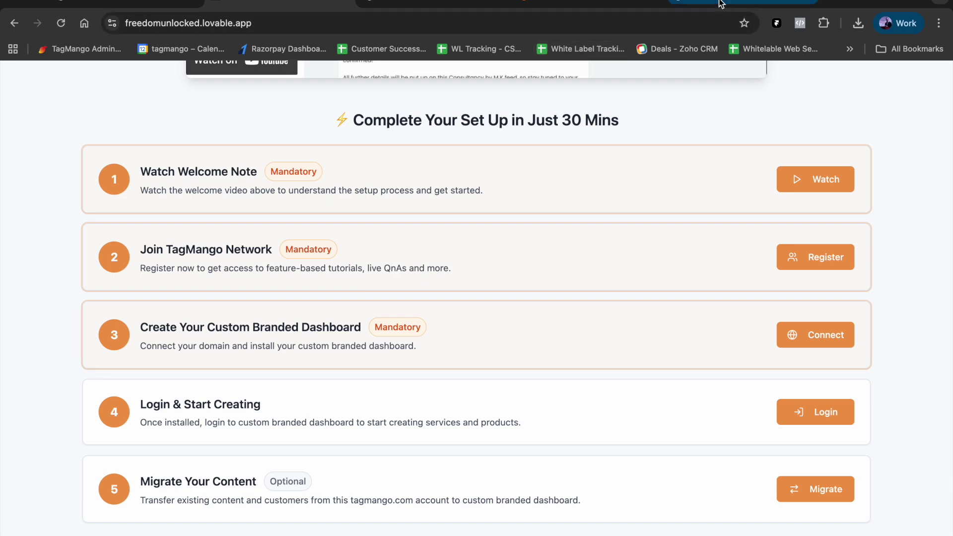
click(745, 4)
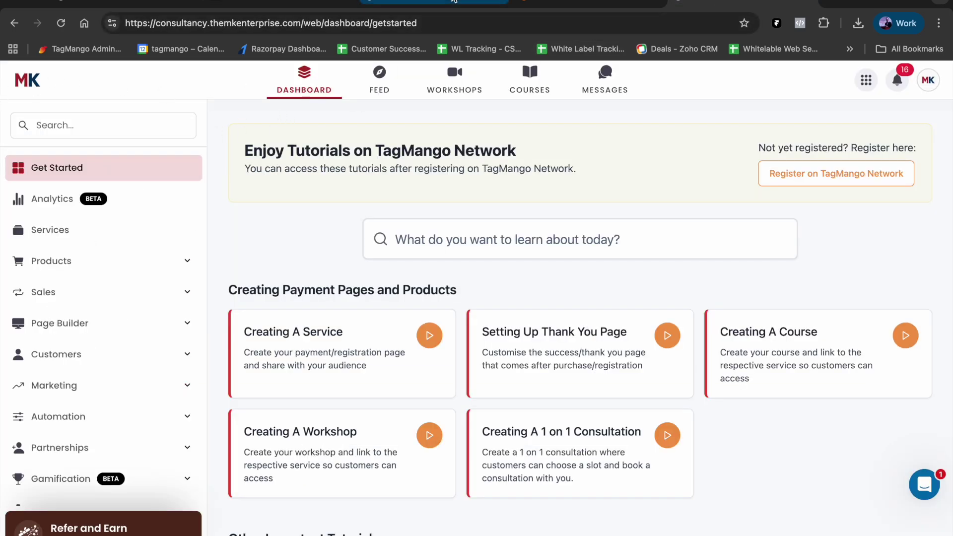
click(265, 3)
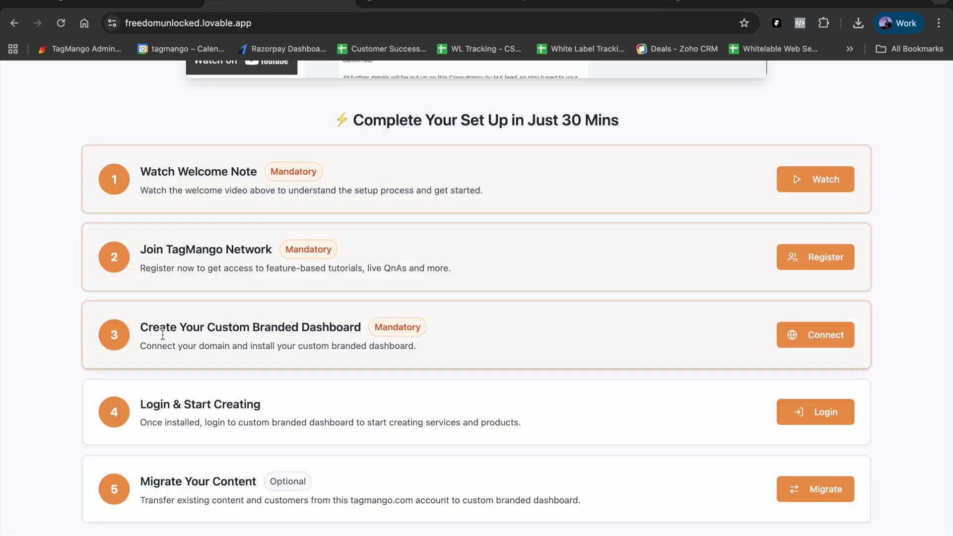
drag(140, 481, 240, 481)
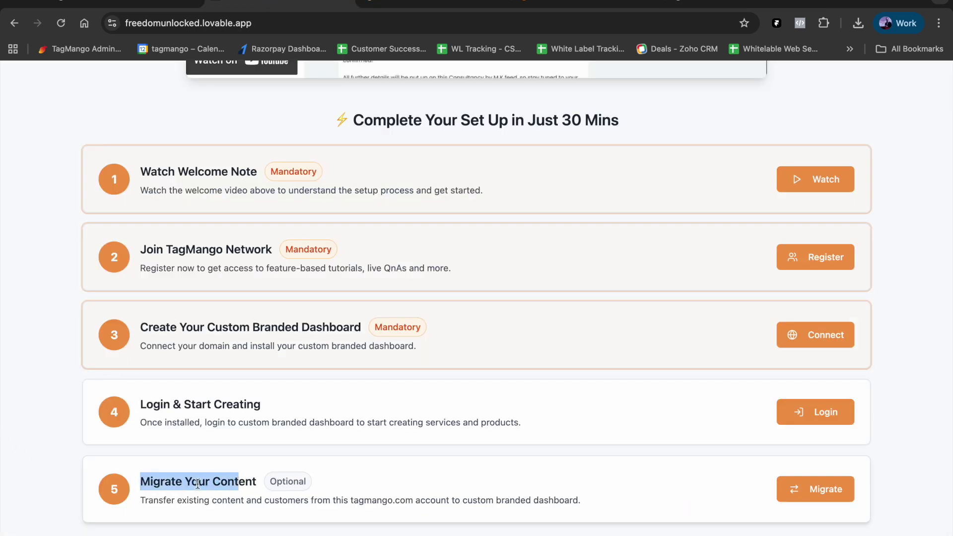
click(31, 455)
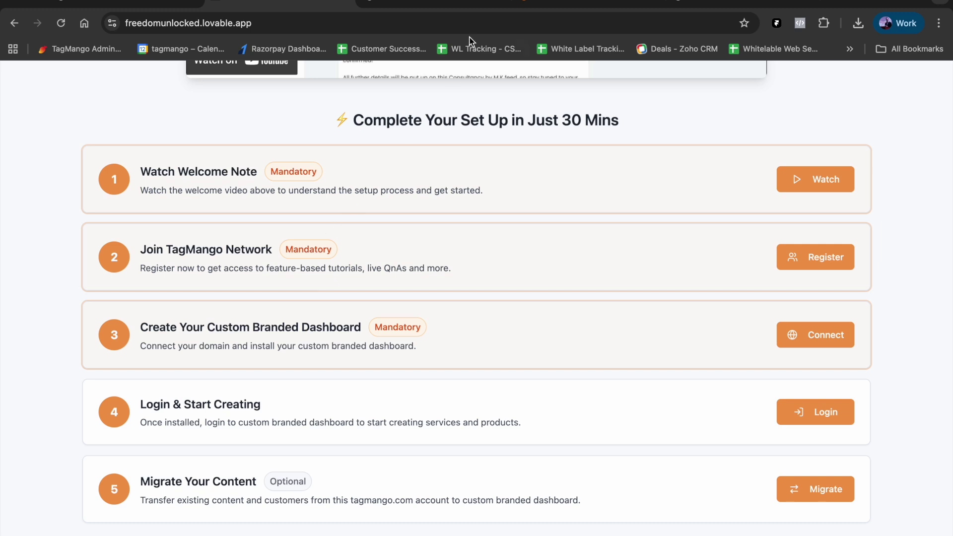
click(448, 4)
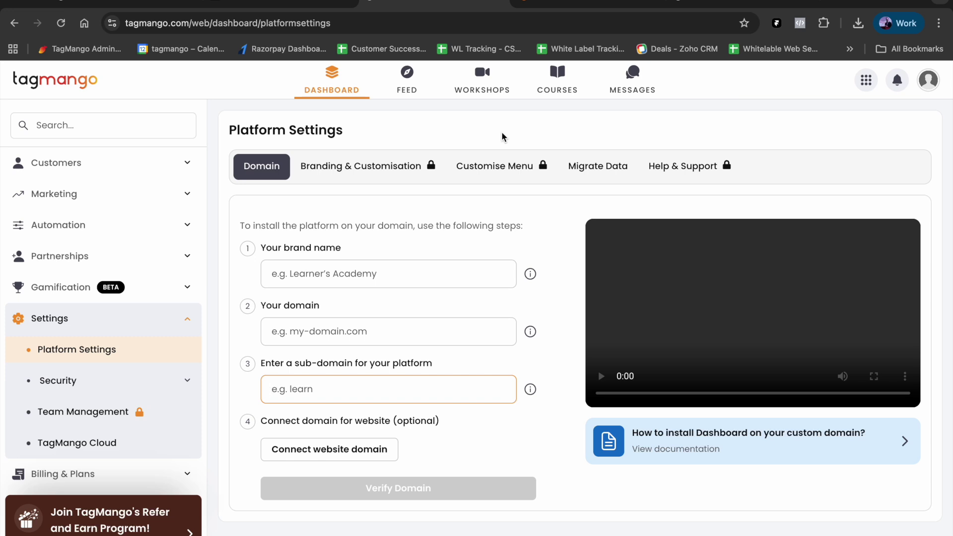
click(285, 6)
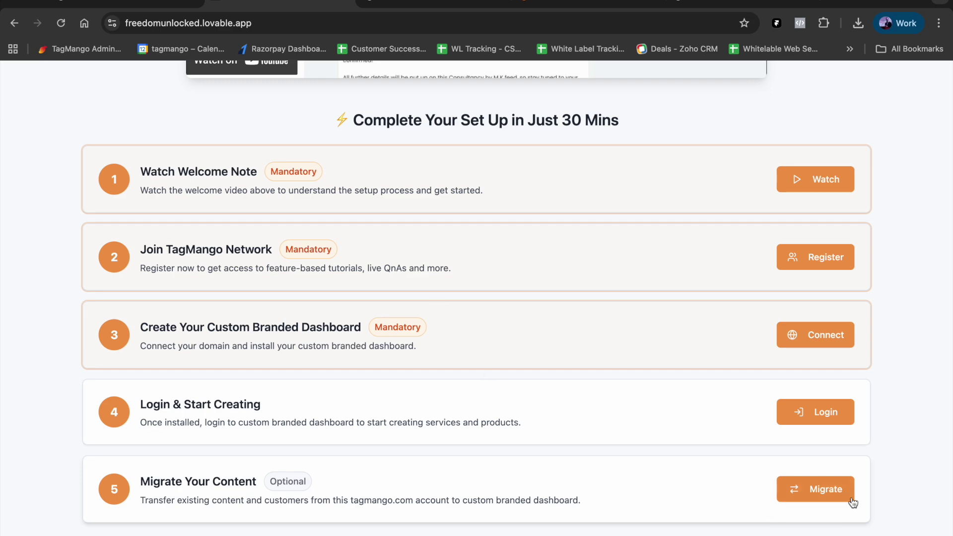
Review the Migrate Data page's migration notes, then return to the setup checklist.
click(809, 489)
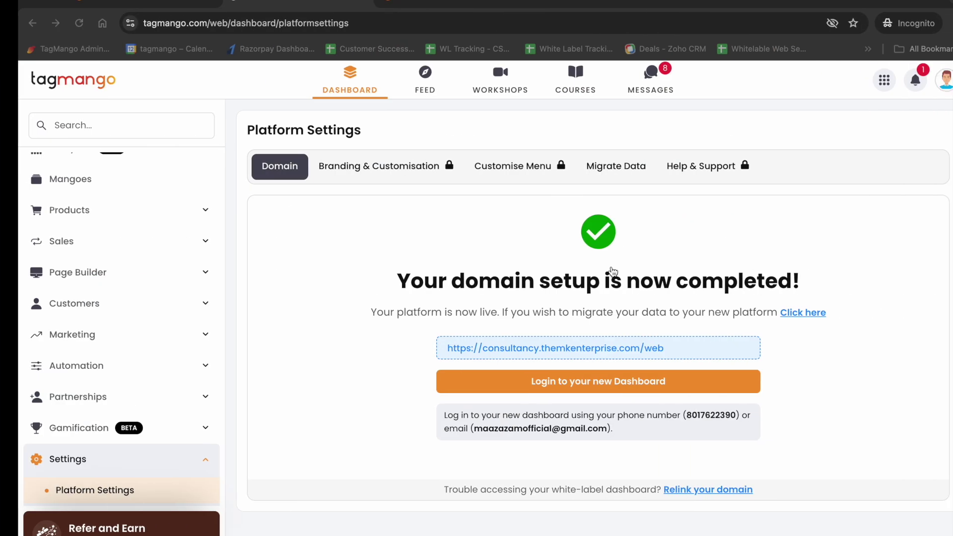
scroll(557, 359, down, 2)
scroll(557, 359, down, 3)
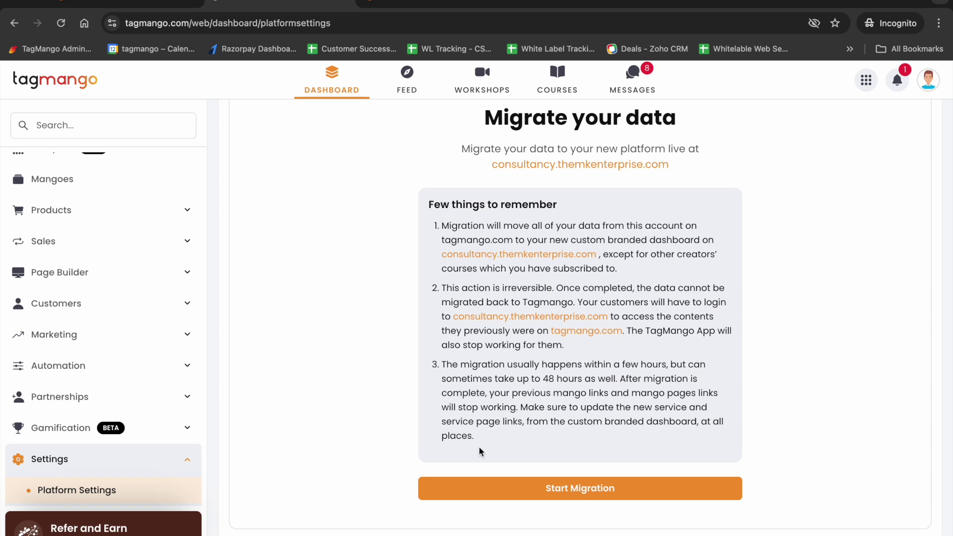
key(ctrl+Left)
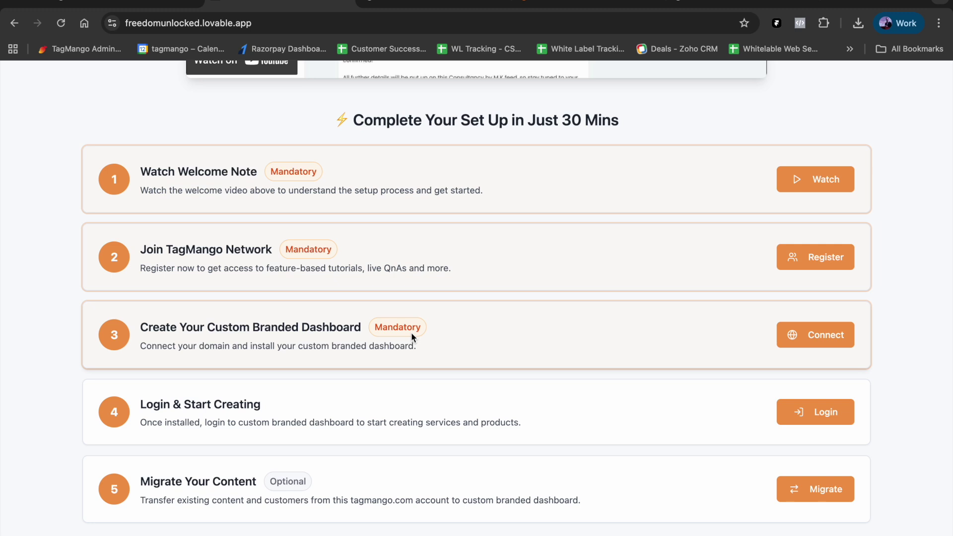
Scroll to the orientation section and choose to copy the Freedom Set Up Checklist.
scroll(410, 332, down, 5)
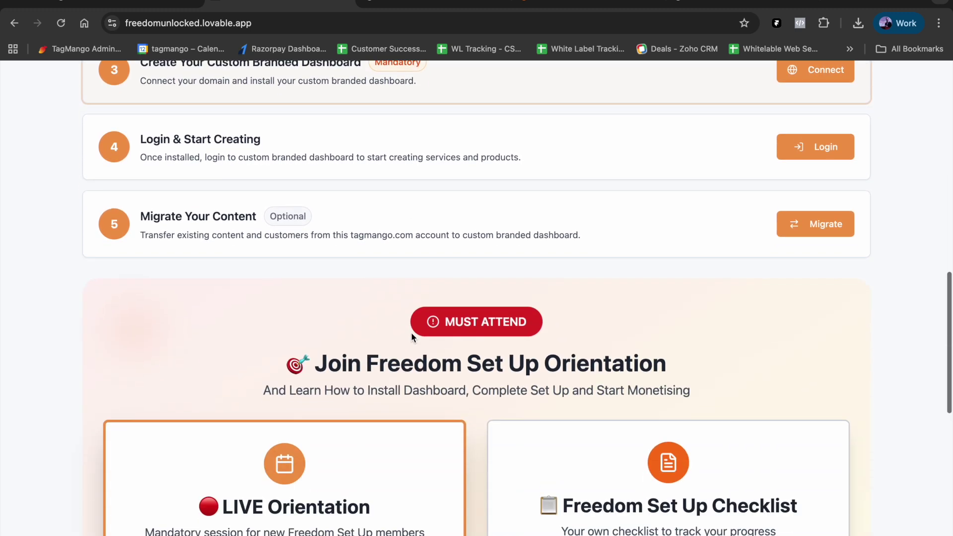
scroll(411, 332, down, 4)
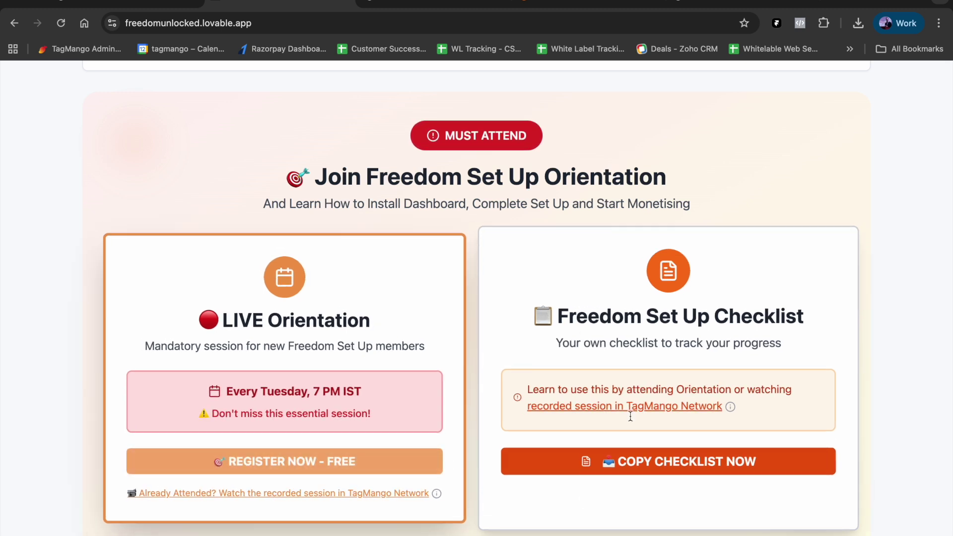
click(576, 463)
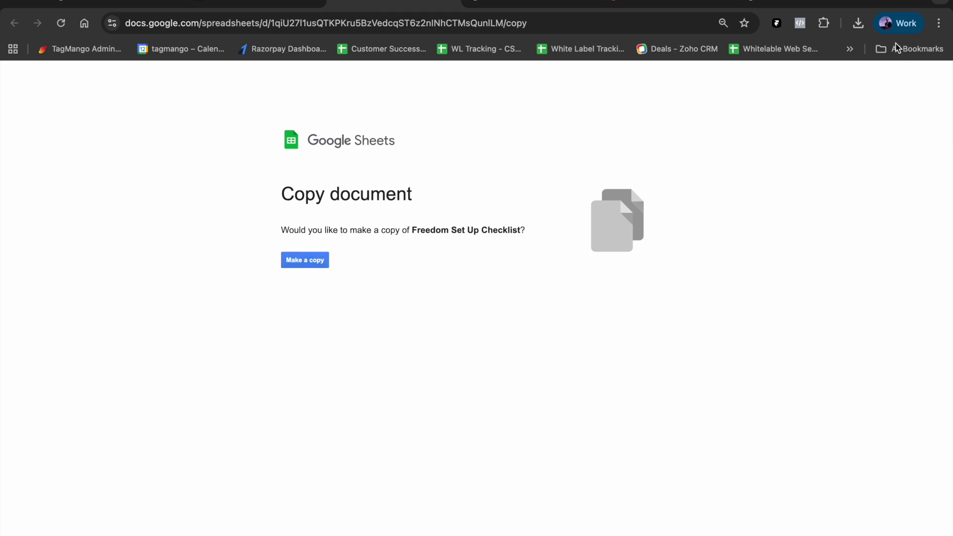
In the Test TagMango profile, find the checklist copy page via 'freed', then return.
click(898, 23)
click(783, 376)
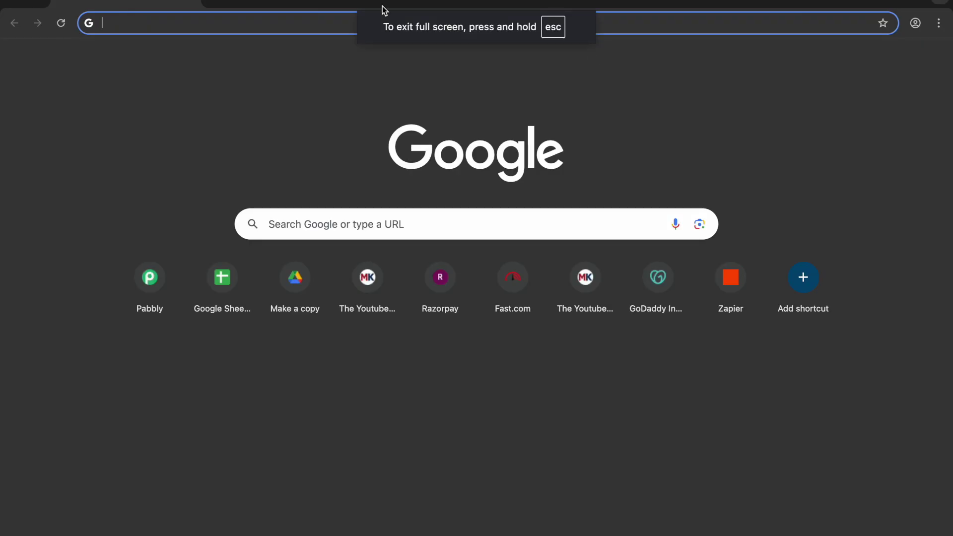
text(free)
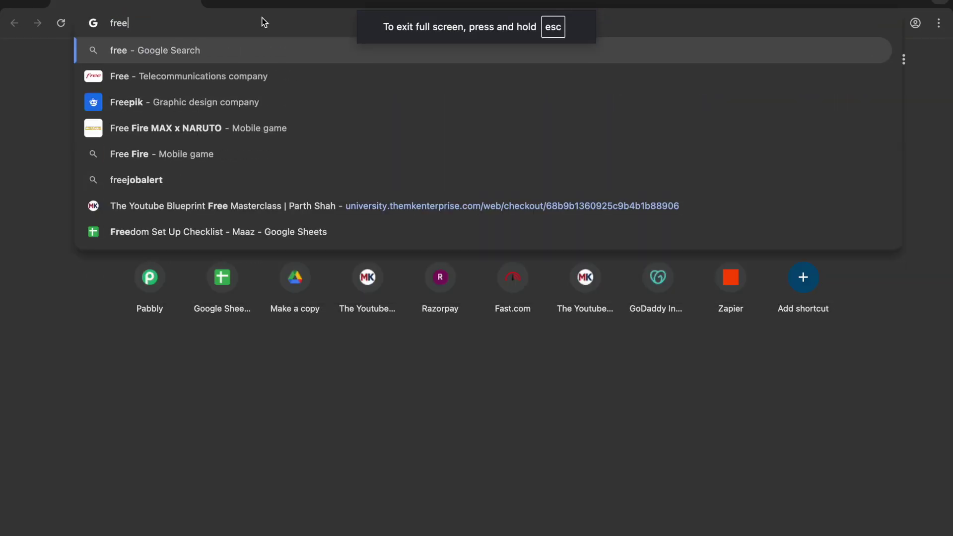
text(d)
click(131, 223)
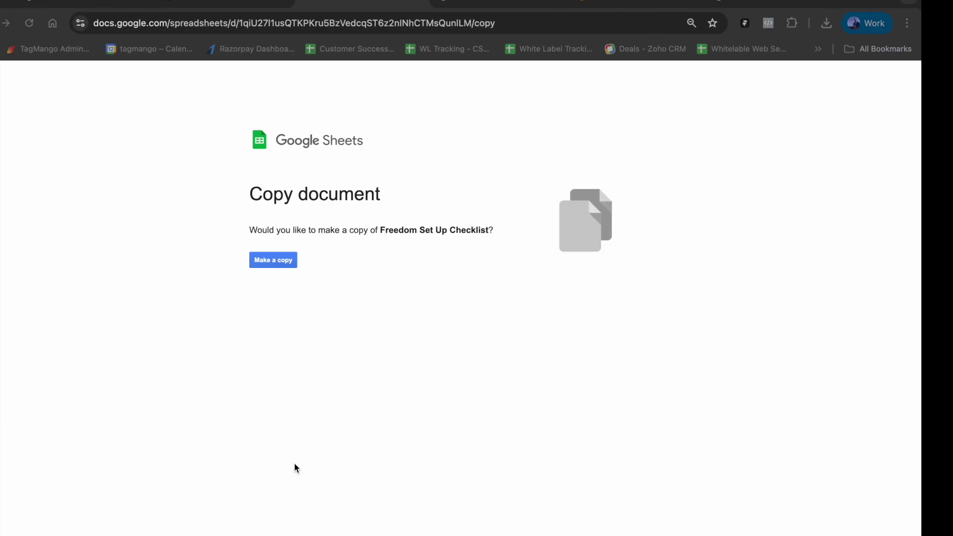
click(270, 6)
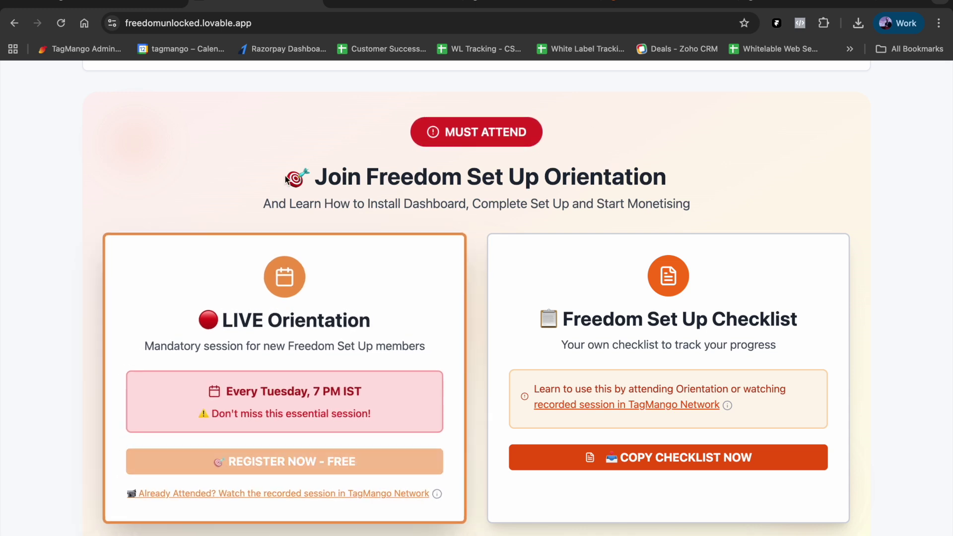
Highlight 'Custom Branded Dashboard' in the top heading, then open the consultancy dashboard's Get Started page.
scroll(285, 175, up, 15)
scroll(285, 179, up, 5)
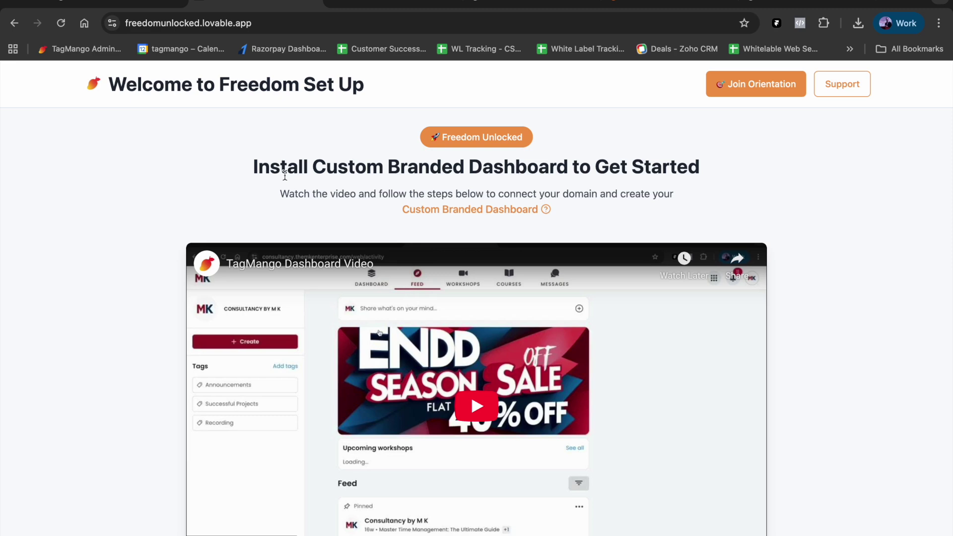
drag(312, 167, 580, 163)
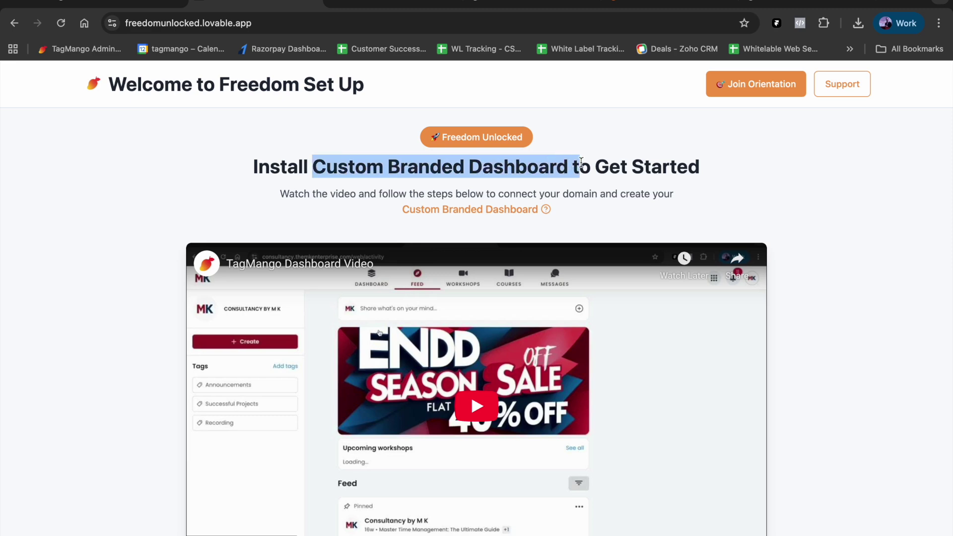
click(292, 117)
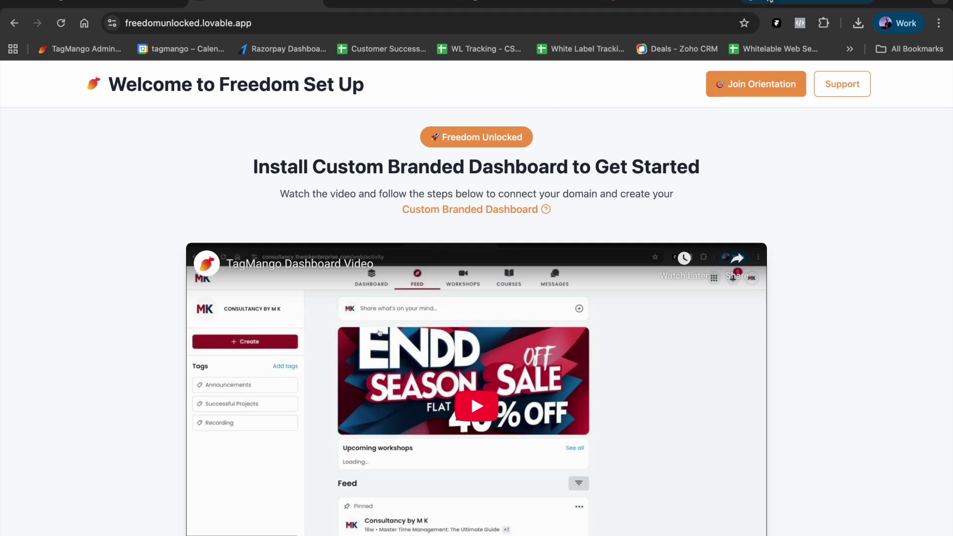
click(806, 4)
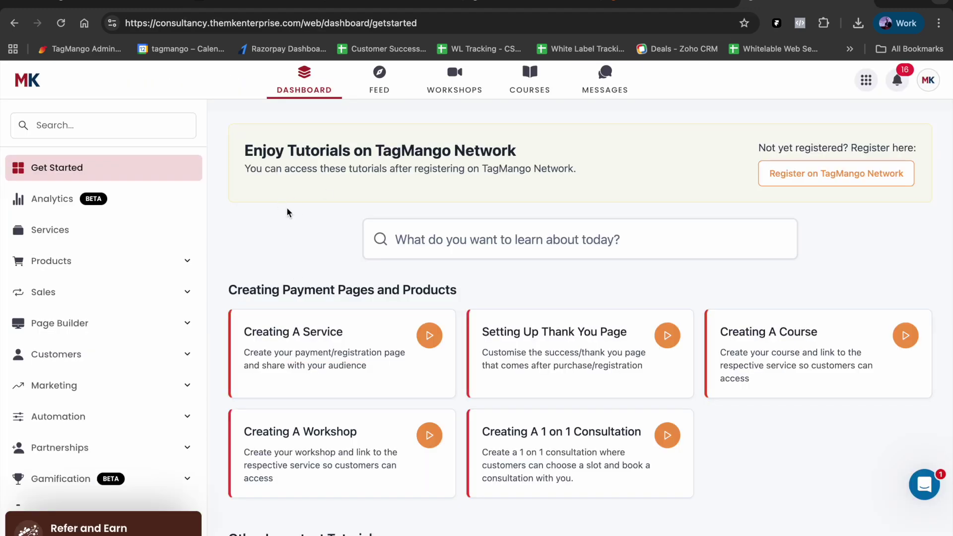